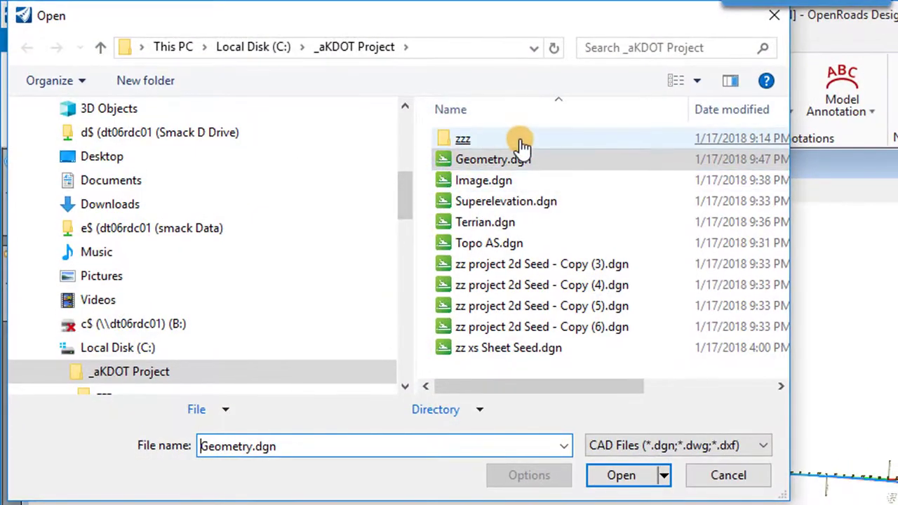
Rename 'zz project 2d Seed - Copy (3).dgn' to Corridor.dgn and open it
{"action": "left_click", "coordinate": [531, 266]}
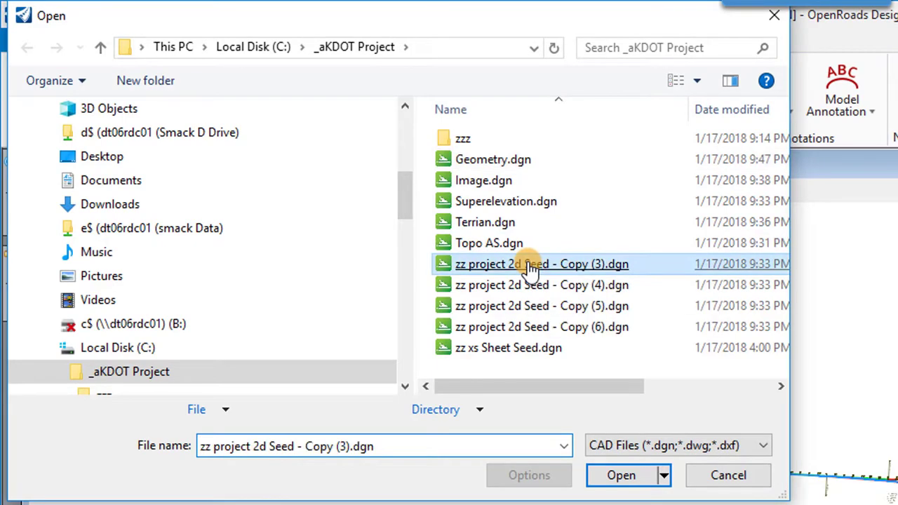
{"action": "right_click", "coordinate": [531, 266]}
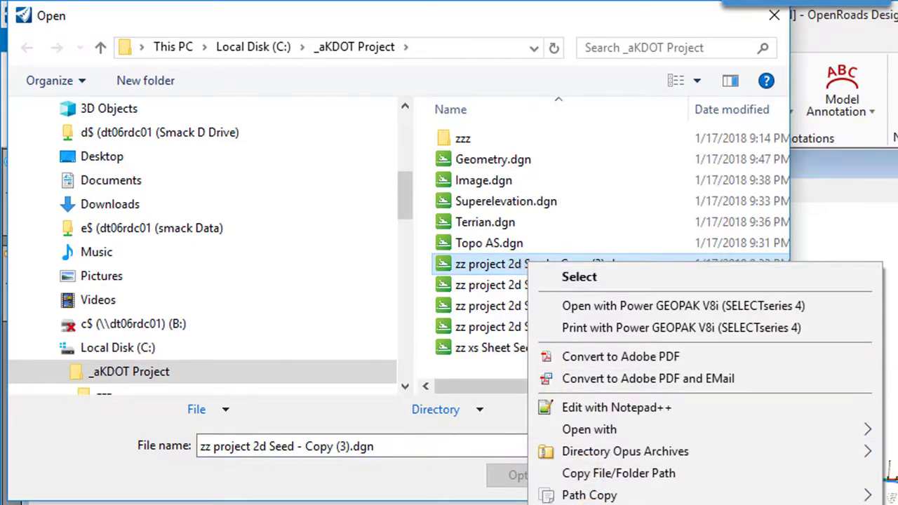
{"action": "type", "text": "m"}
{"action": "type", "text": "C"}
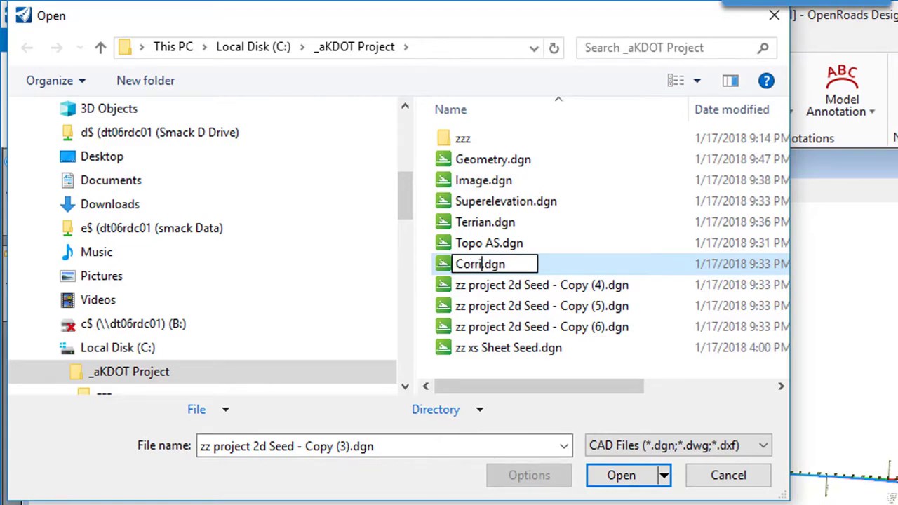
{"action": "type", "text": "orrido"}
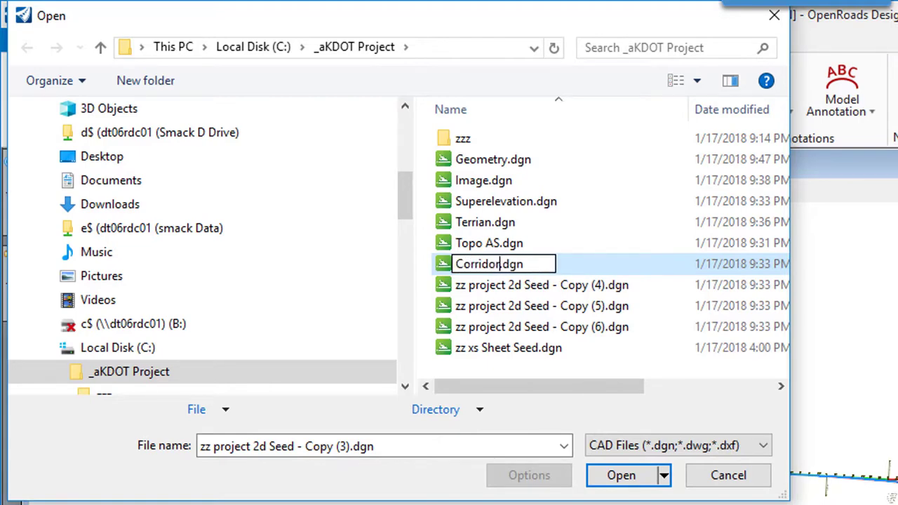
{"action": "type", "text": "r"}
{"action": "key", "text": "Return"}
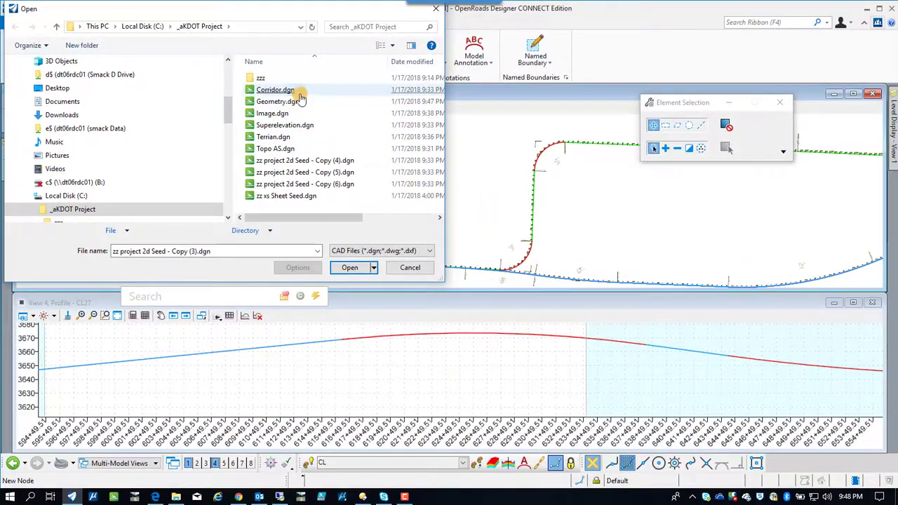
{"action": "double_click", "coordinate": [300, 101]}
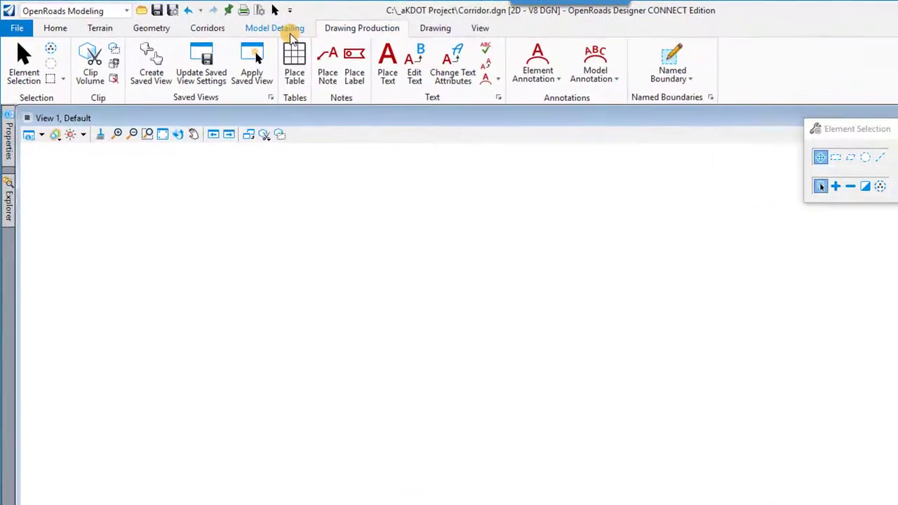
Open the References list from the Home tab's attach tools to begin attaching a reference
{"action": "left_click", "coordinate": [67, 33]}
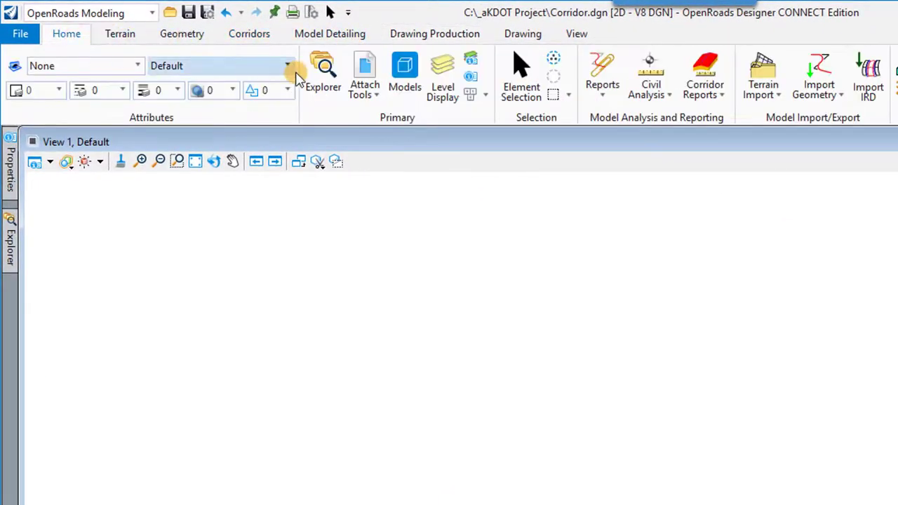
{"action": "left_click", "coordinate": [365, 73]}
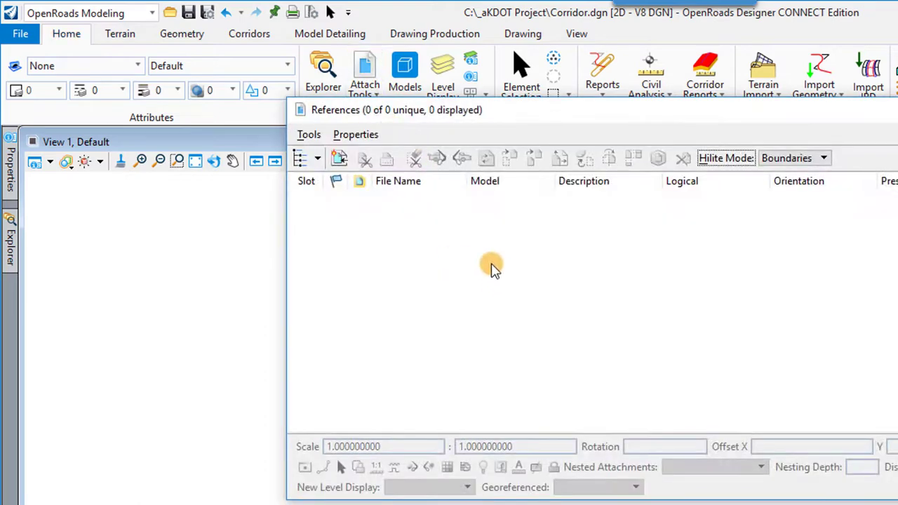
{"action": "left_click", "coordinate": [308, 134]}
{"action": "left_click", "coordinate": [325, 157]}
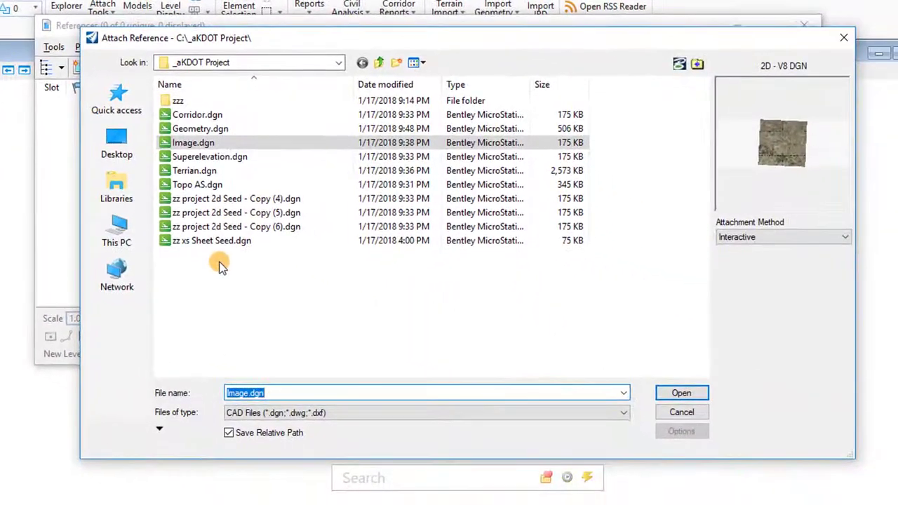
Attach Geometry.dgn, Image.dgn and Terrian.dgn, accepting the default Coincident - World settings
{"action": "left_click", "coordinate": [477, 228]}
{"action": "left_click", "coordinate": [471, 277], "text": "ctrl"}
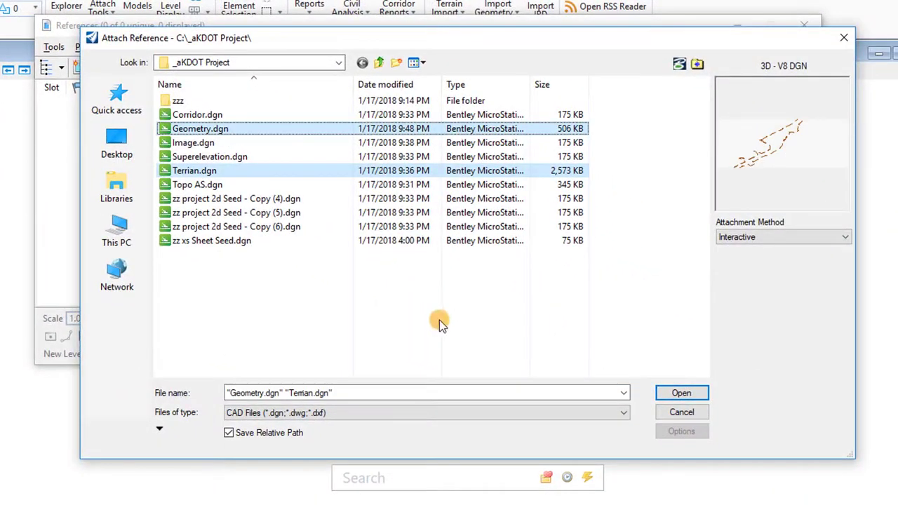
{"action": "left_click", "coordinate": [198, 131], "text": "ctrl"}
{"action": "left_click", "coordinate": [199, 133], "text": "ctrl"}
{"action": "left_click", "coordinate": [200, 142], "text": "ctrl"}
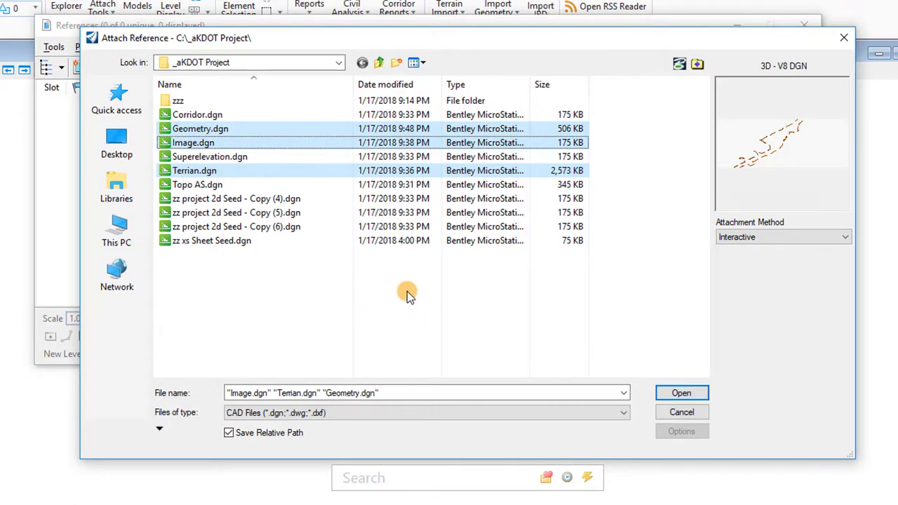
{"action": "left_click", "coordinate": [681, 392]}
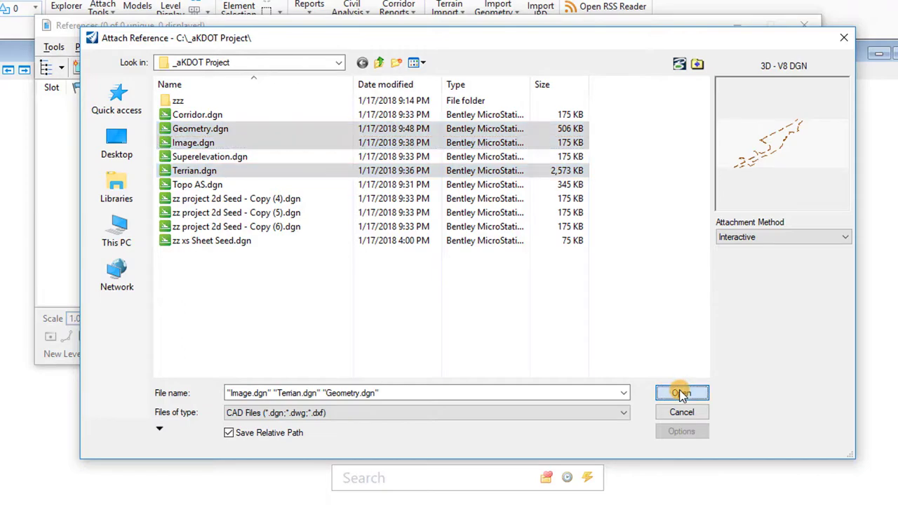
{"action": "left_click", "coordinate": [615, 457]}
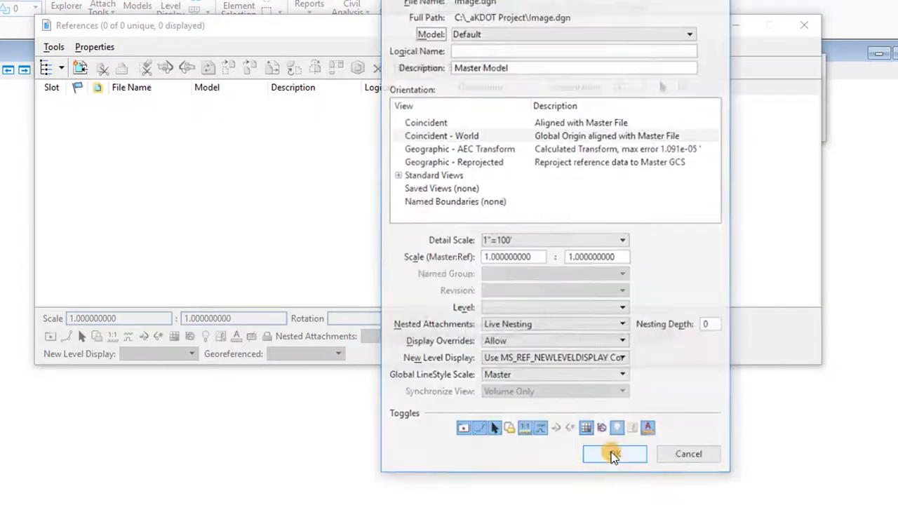
{"action": "left_click", "coordinate": [614, 457]}
{"action": "left_click", "coordinate": [615, 457]}
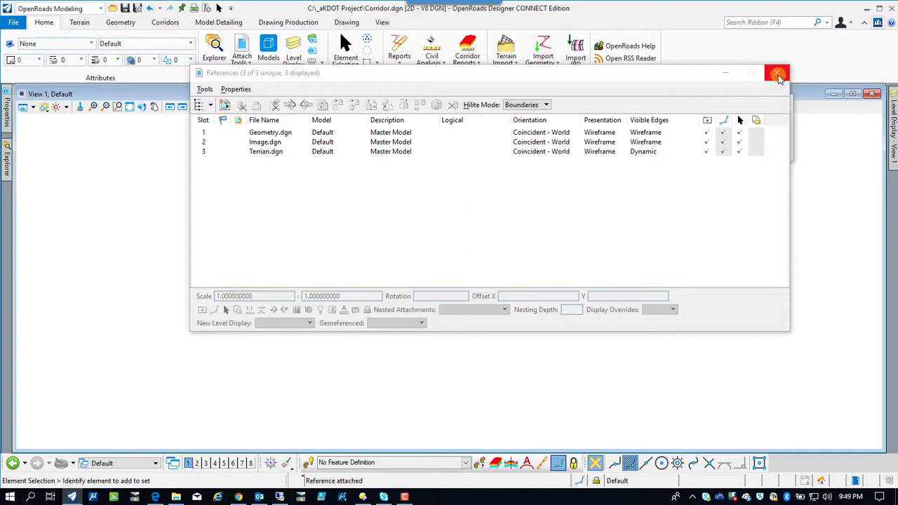
Close the References list, fit the view, then window-zoom and scroll in onto the alignment
{"action": "left_click", "coordinate": [778, 74]}
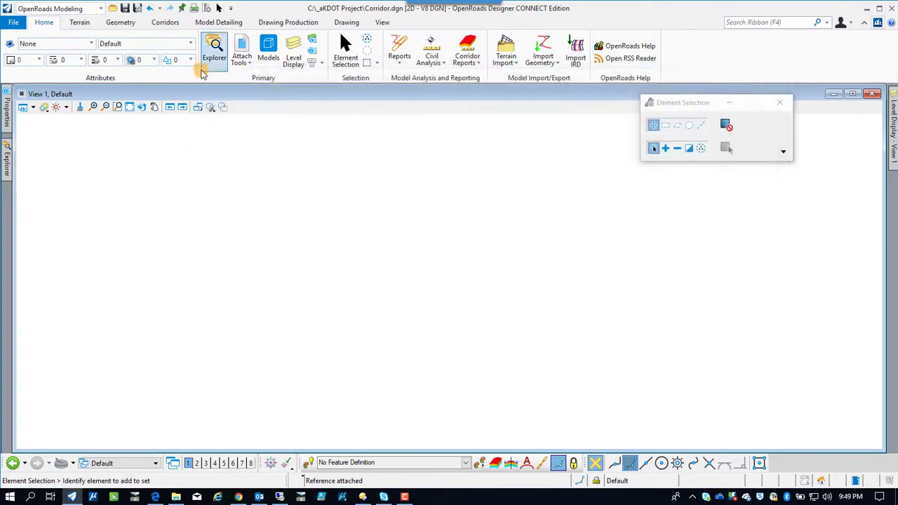
{"action": "left_click", "coordinate": [129, 106]}
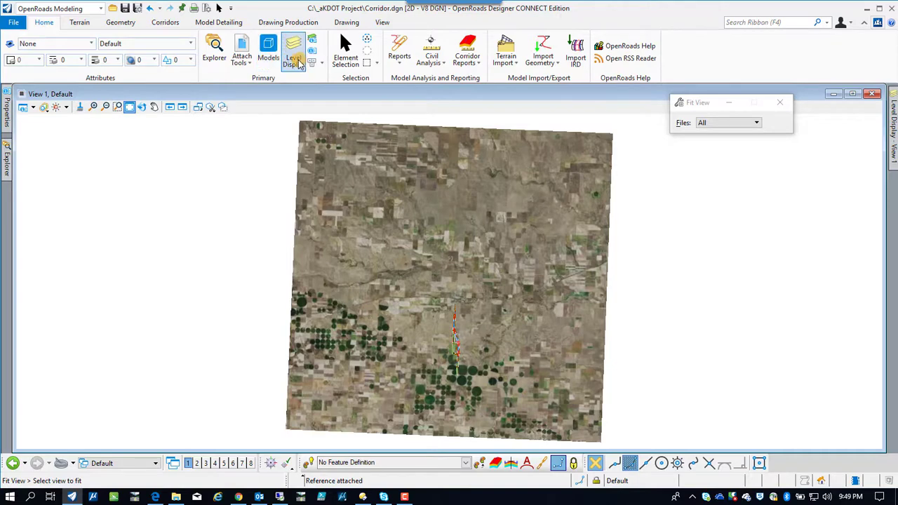
{"action": "left_click", "coordinate": [117, 106]}
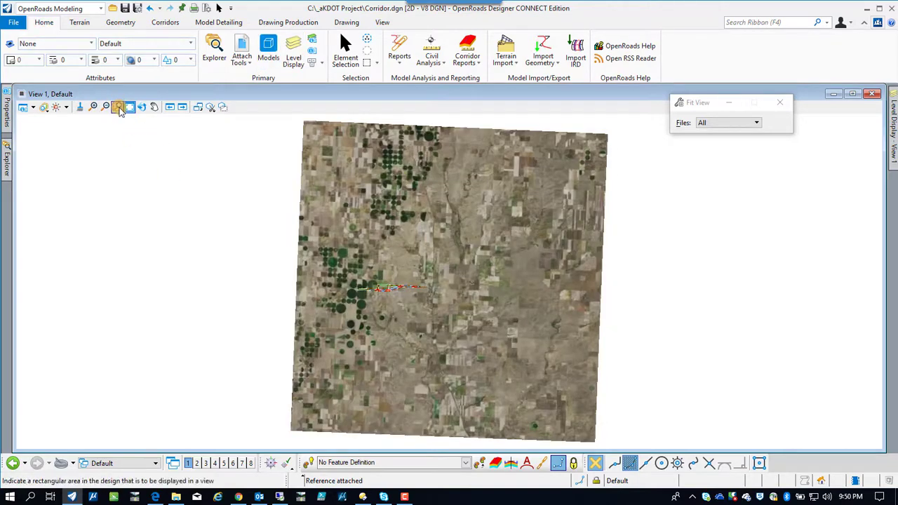
{"action": "left_click", "coordinate": [338, 275]}
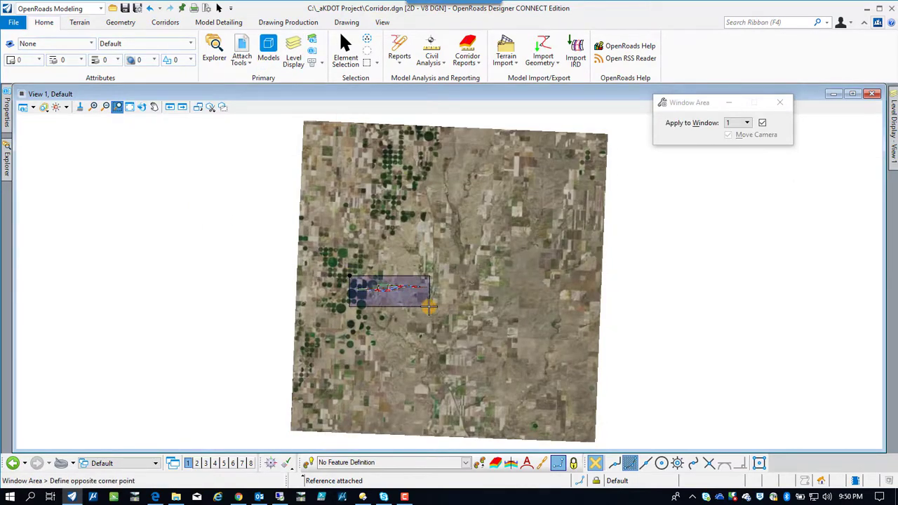
{"action": "left_click", "coordinate": [436, 315]}
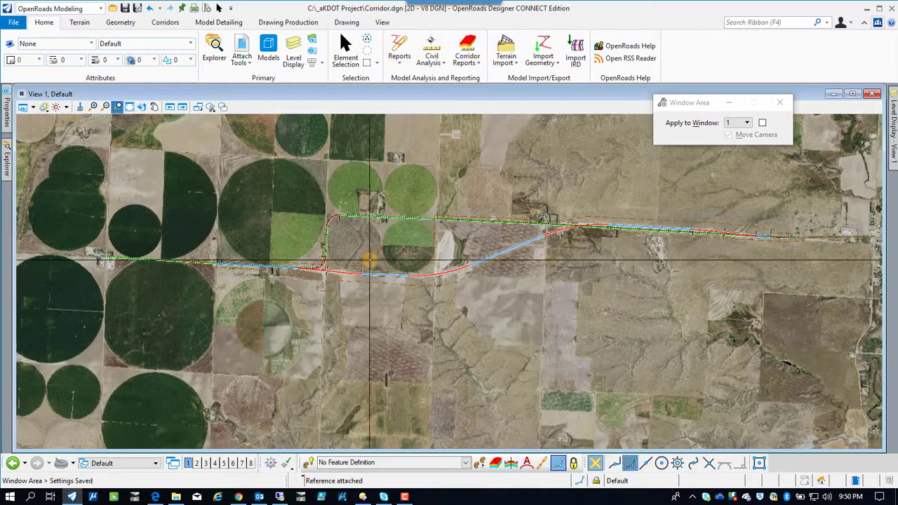
{"action": "scroll", "coordinate": [378, 260], "scroll_direction": "up", "scroll_amount": 3}
{"action": "scroll", "coordinate": [378, 260], "scroll_direction": "up", "scroll_amount": 2}
{"action": "scroll", "coordinate": [414, 316], "scroll_direction": "up", "scroll_amount": 3}
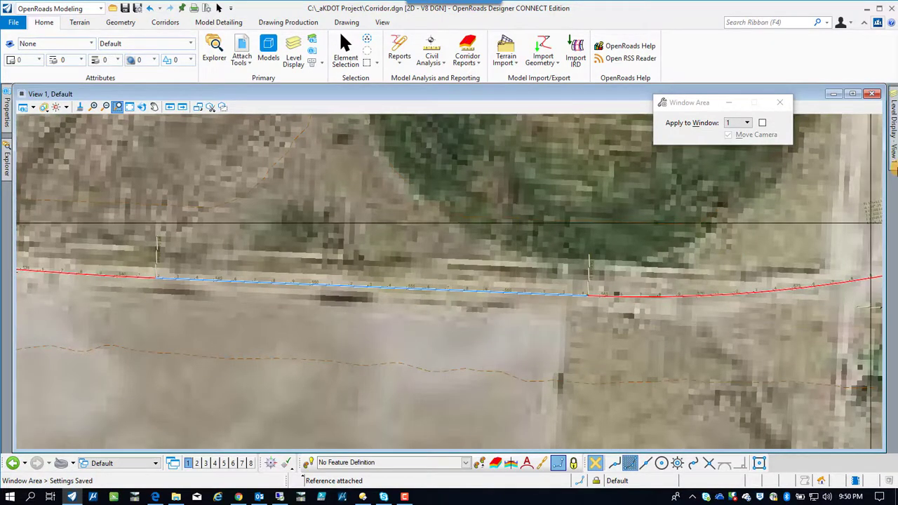
{"action": "mouse_move", "coordinate": [893, 142]}
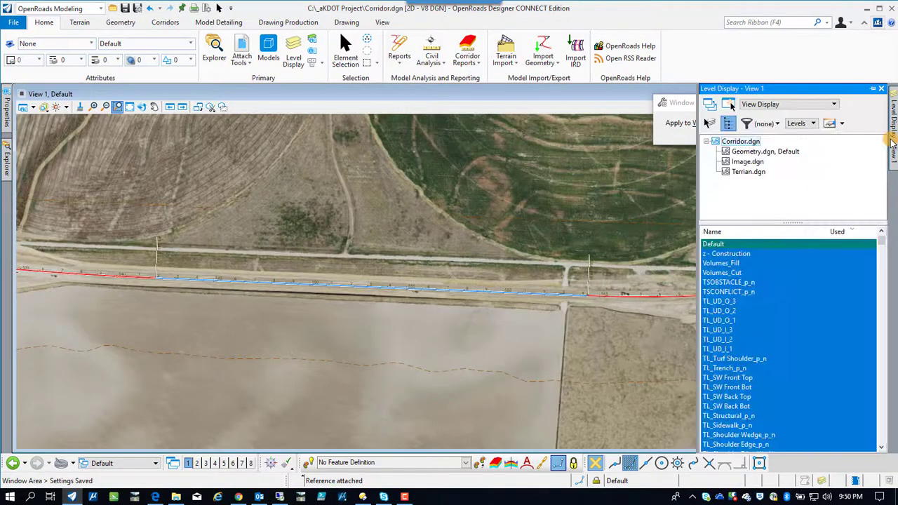
Turn off Image.dgn's display in Level Display, then select and deselect the dashed terrain boundary
{"action": "scroll", "coordinate": [376, 195], "scroll_direction": "down", "scroll_amount": 3}
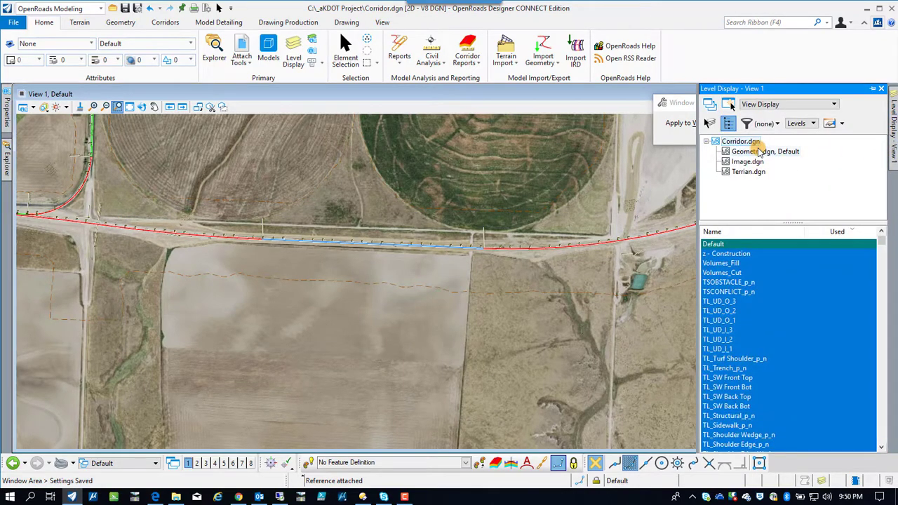
{"action": "right_click", "coordinate": [749, 162]}
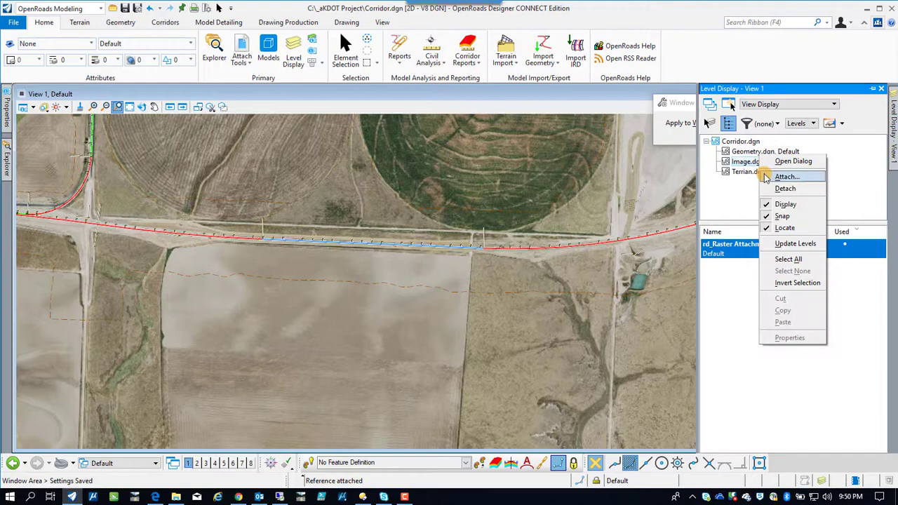
{"action": "left_click", "coordinate": [776, 203]}
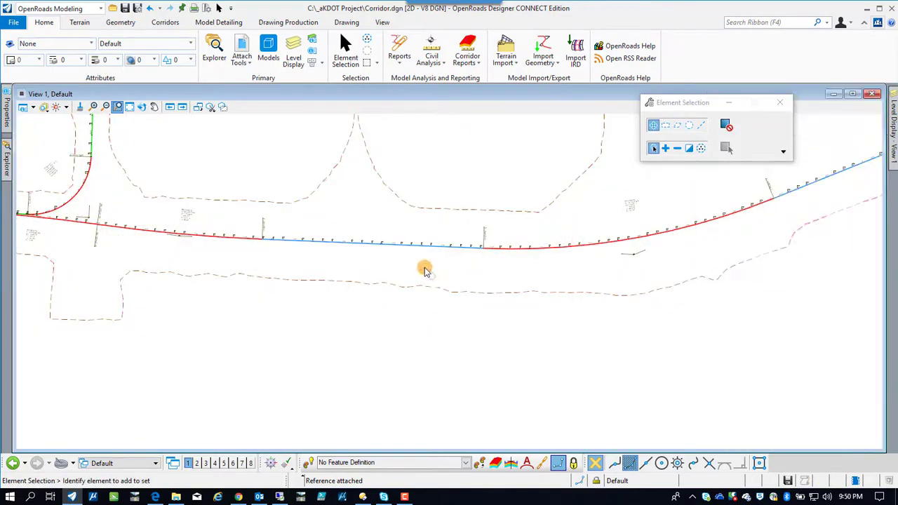
{"action": "scroll", "coordinate": [373, 234], "scroll_direction": "up", "scroll_amount": 2}
{"action": "left_click", "coordinate": [403, 219]}
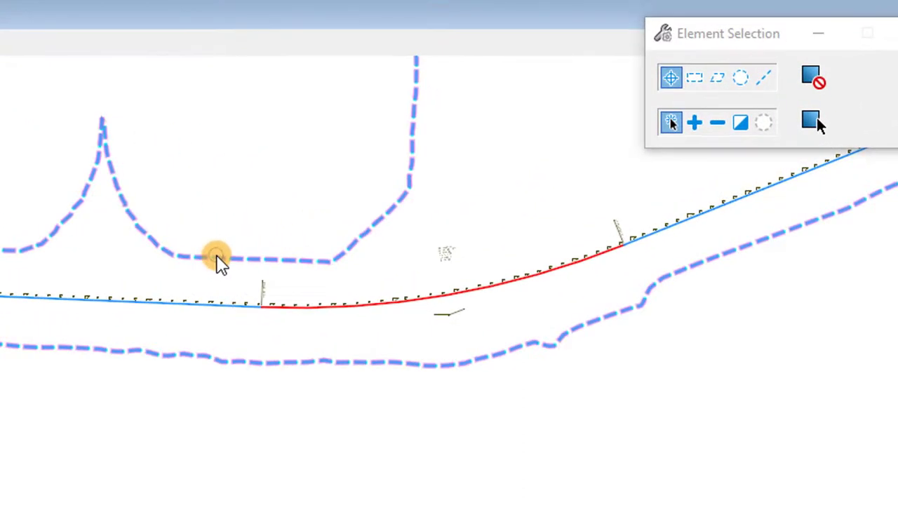
{"action": "left_click", "coordinate": [278, 244]}
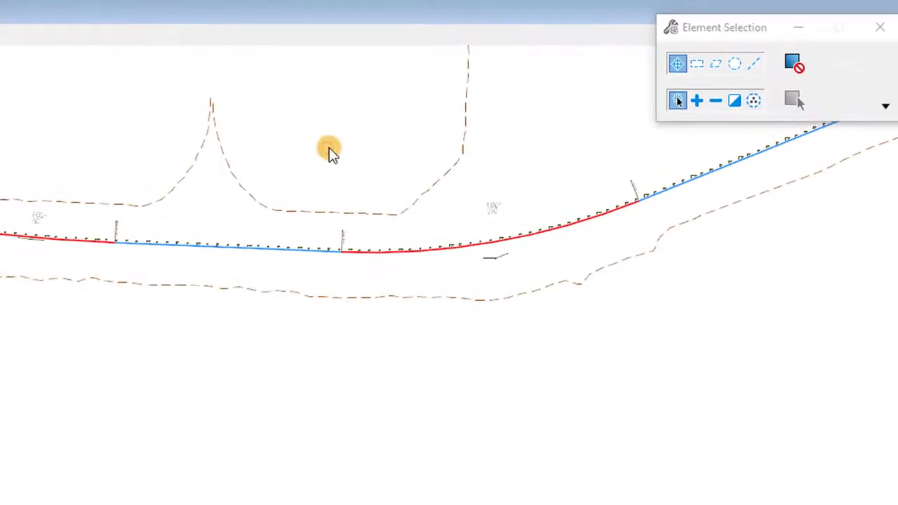
Switch the screen to a split plan, profile and 3D view layout
{"action": "right_click", "coordinate": [344, 148]}
{"action": "mouse_move", "coordinate": [390, 154]}
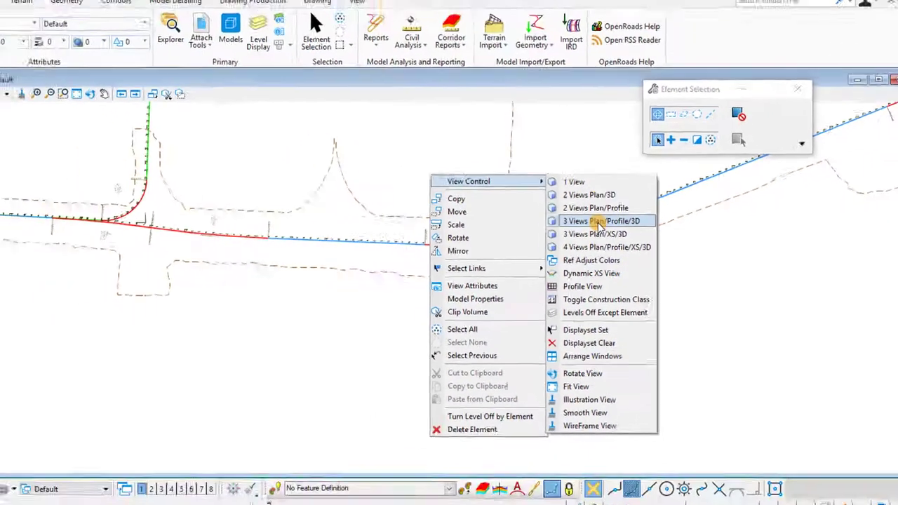
{"action": "left_click", "coordinate": [591, 220]}
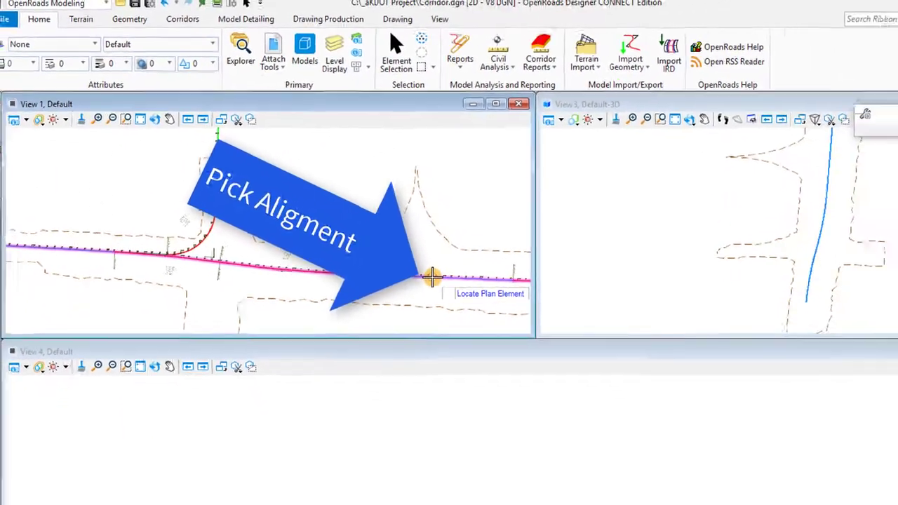
Pick alignment CL27 and display its vertical profile in View 4
{"action": "left_click", "coordinate": [504, 324]}
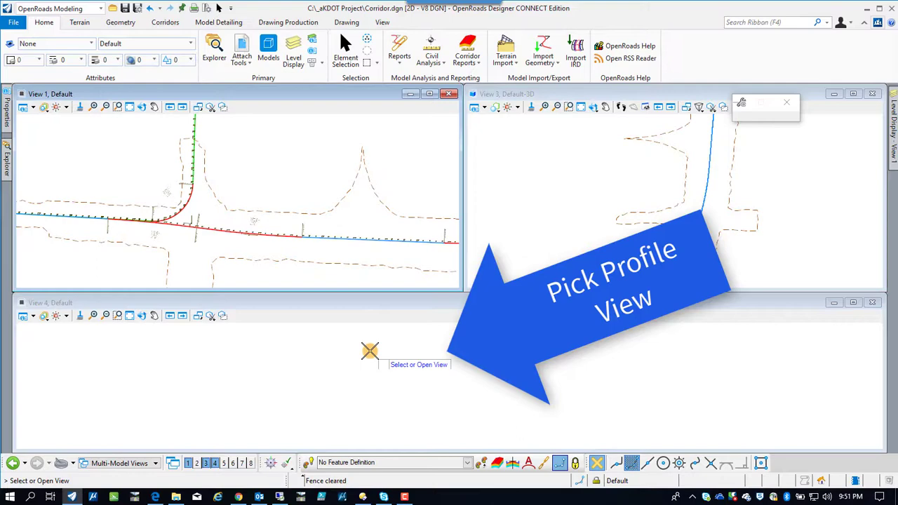
{"action": "left_click", "coordinate": [370, 351]}
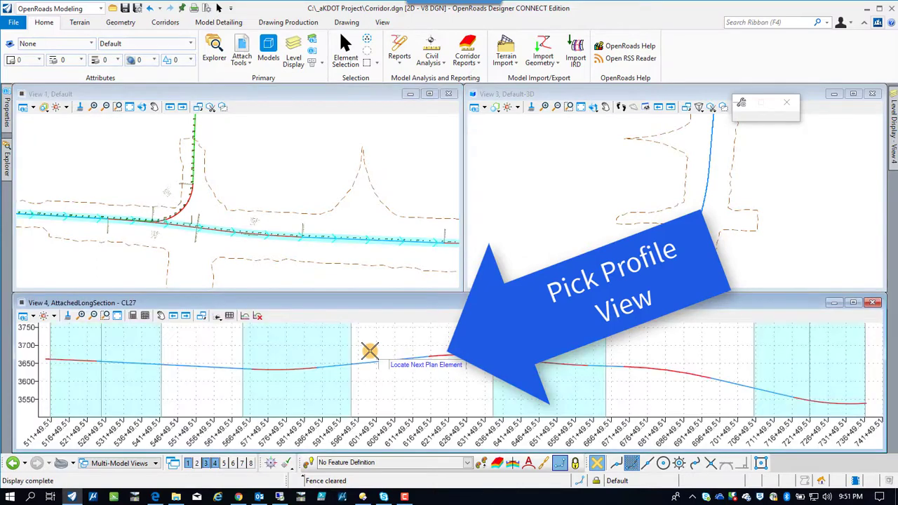
{"action": "right_click", "coordinate": [370, 351]}
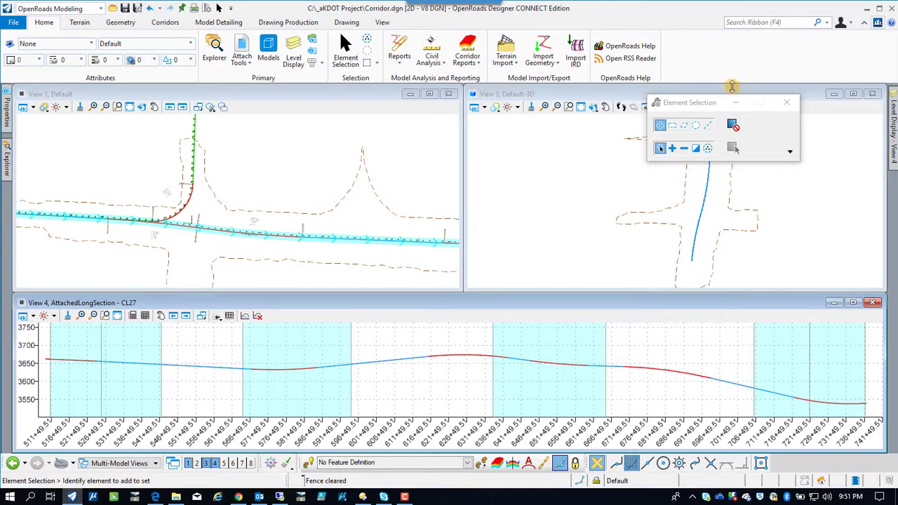
{"action": "left_click_drag", "start_coordinate": [706, 105], "coordinate": [759, 37]}
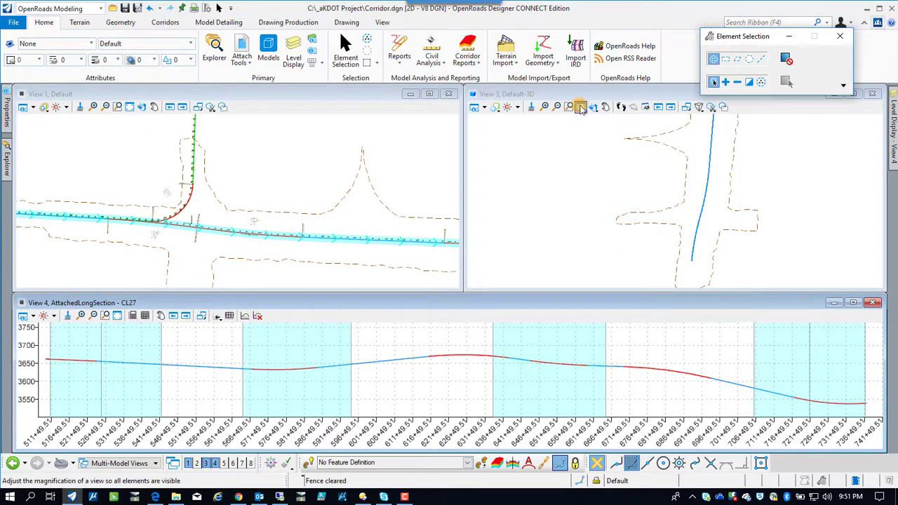
Rotate View 3 dynamically, then zoom and pan to frame alignment CL27 in 3D
{"action": "left_click", "coordinate": [593, 107]}
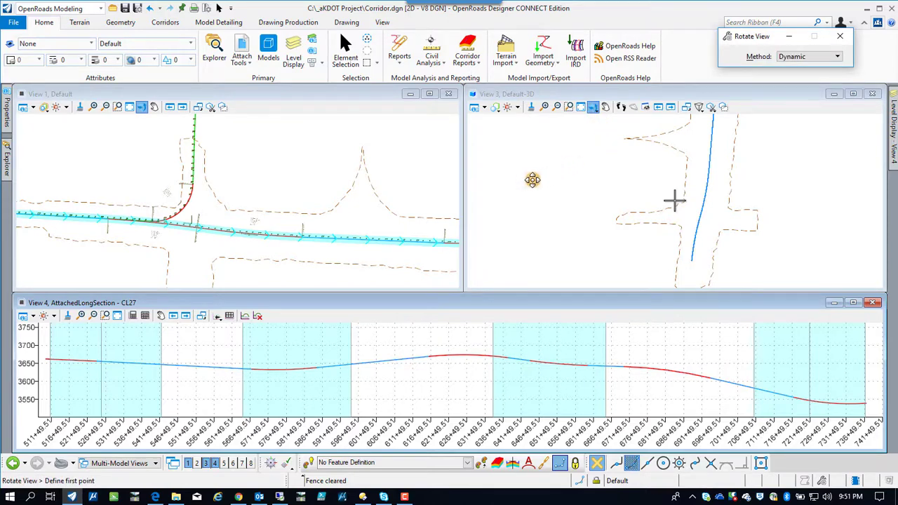
{"action": "left_click", "coordinate": [792, 56]}
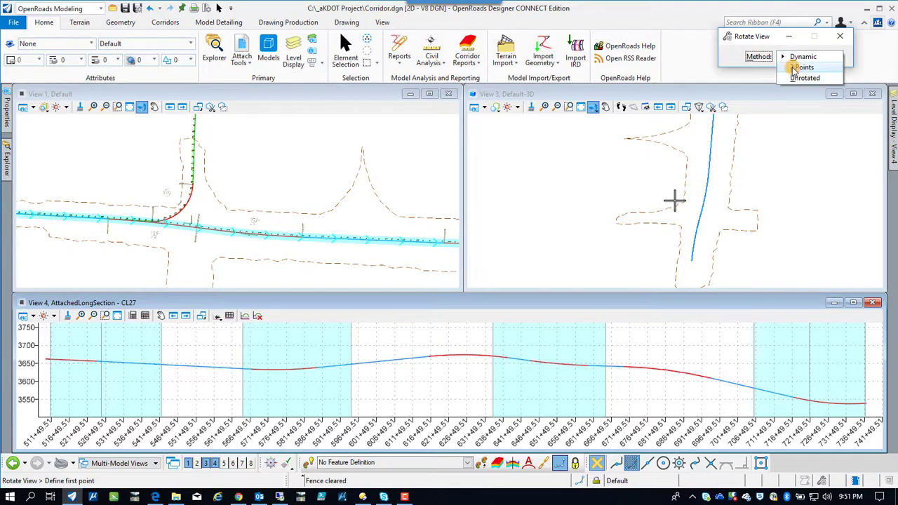
{"action": "left_click", "coordinate": [797, 57]}
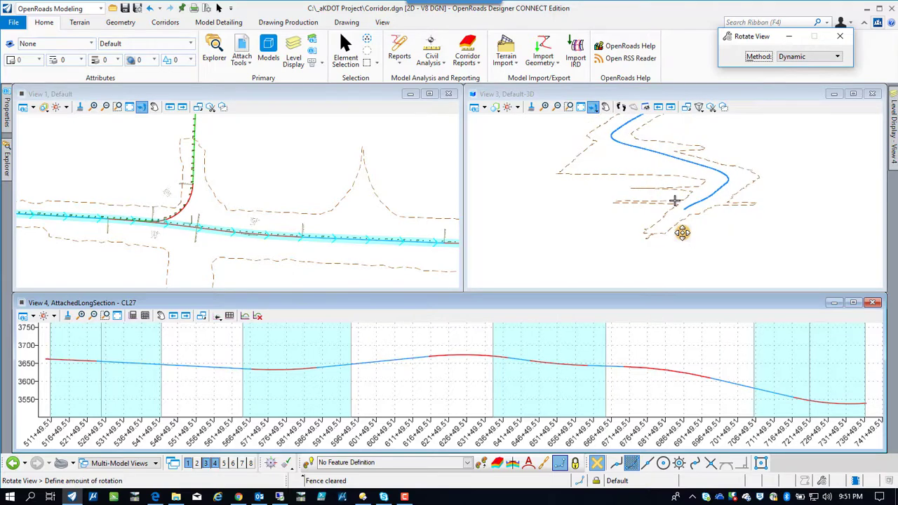
{"action": "scroll", "coordinate": [684, 216], "scroll_direction": "up", "scroll_amount": 4}
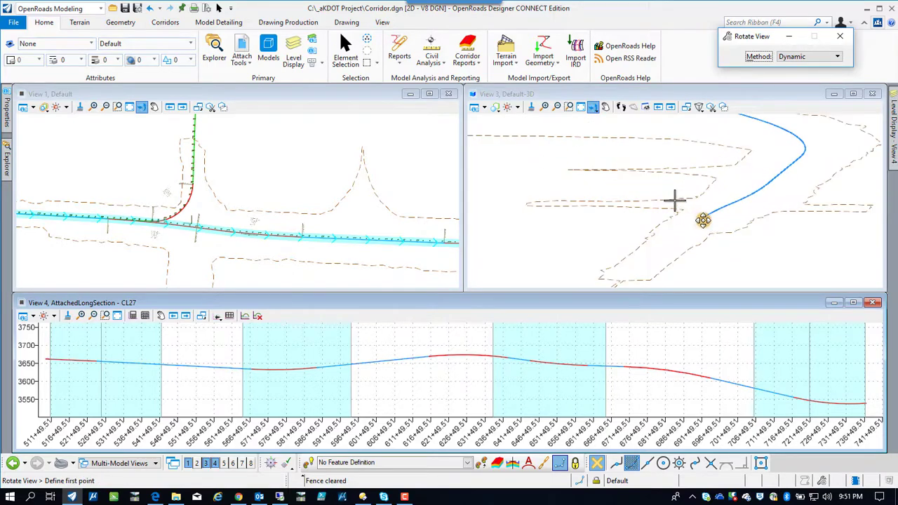
{"action": "middle_click_drag", "start_coordinate": [675, 200], "coordinate": [595, 214]}
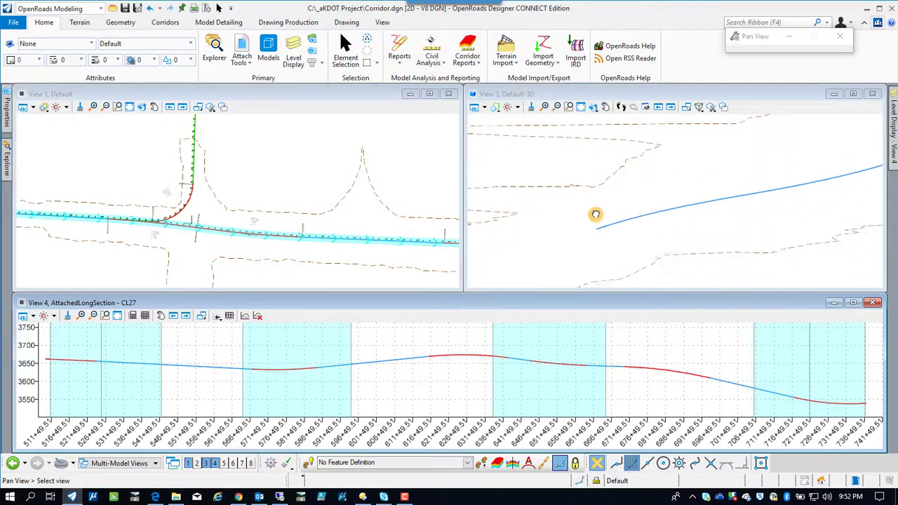
{"action": "right_click", "coordinate": [595, 214]}
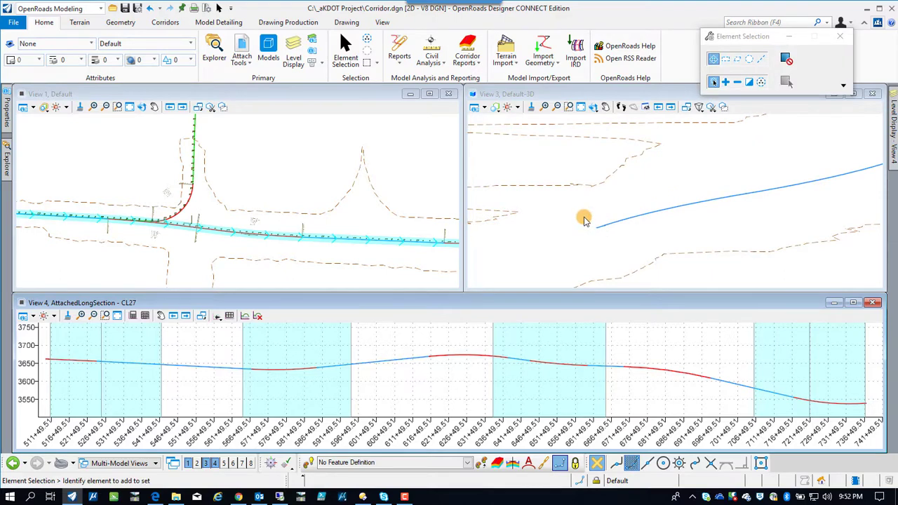
Attach the existing terrain profile to View 4 by selecting alignment CL27 in plan
{"action": "left_click", "coordinate": [232, 317]}
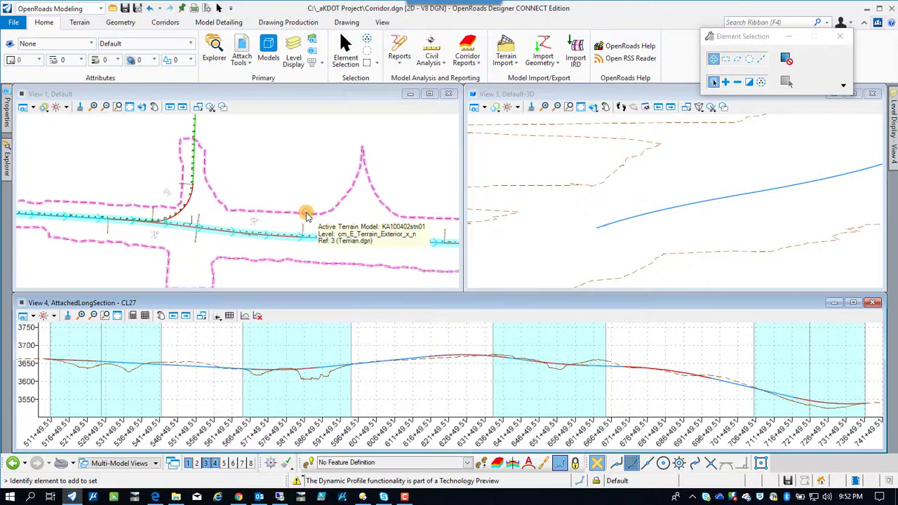
{"action": "left_click", "coordinate": [446, 372]}
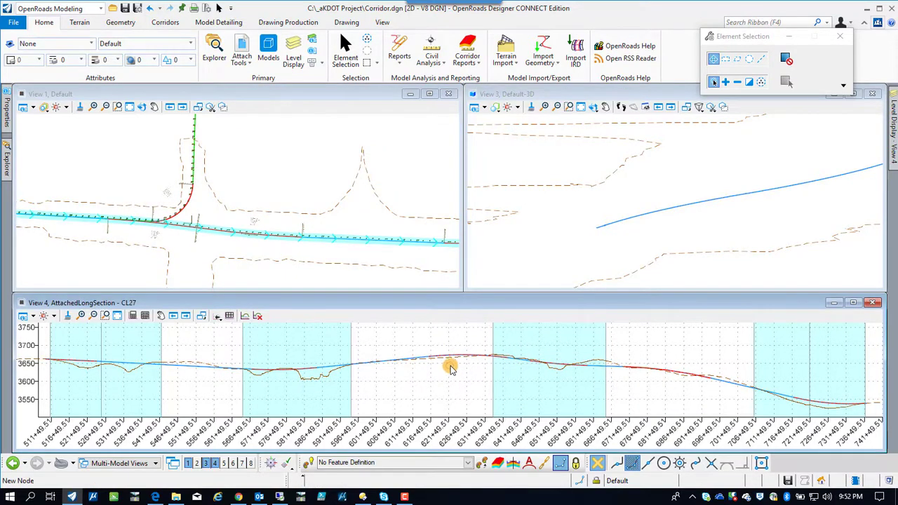
{"action": "scroll", "coordinate": [207, 238], "scroll_direction": "up", "scroll_amount": 2}
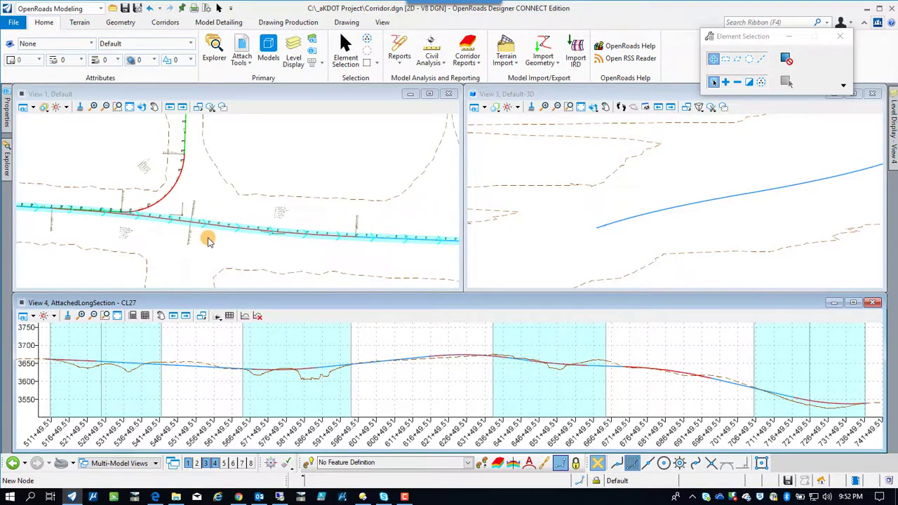
{"action": "scroll", "coordinate": [208, 239], "scroll_direction": "up", "scroll_amount": 2}
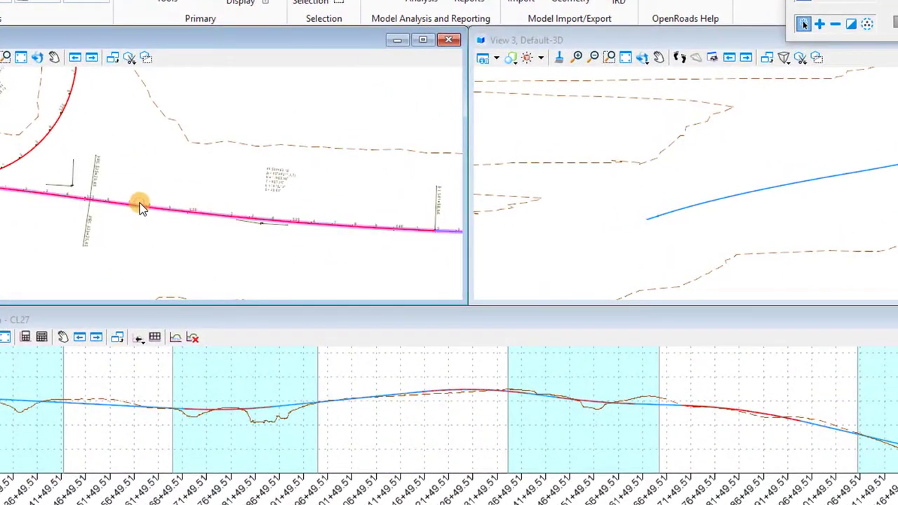
{"action": "left_click", "coordinate": [141, 207]}
{"action": "mouse_move", "coordinate": [140, 209]}
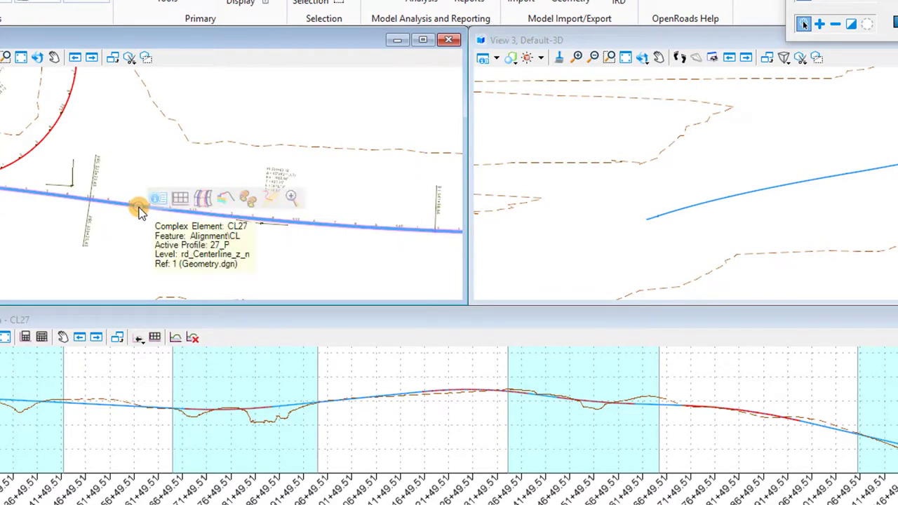
Start a corridor on CL27 using the active profile, name CL27 and the PCCP w PCCP Shoulder w SP Ditch template
{"action": "left_click", "coordinate": [203, 202]}
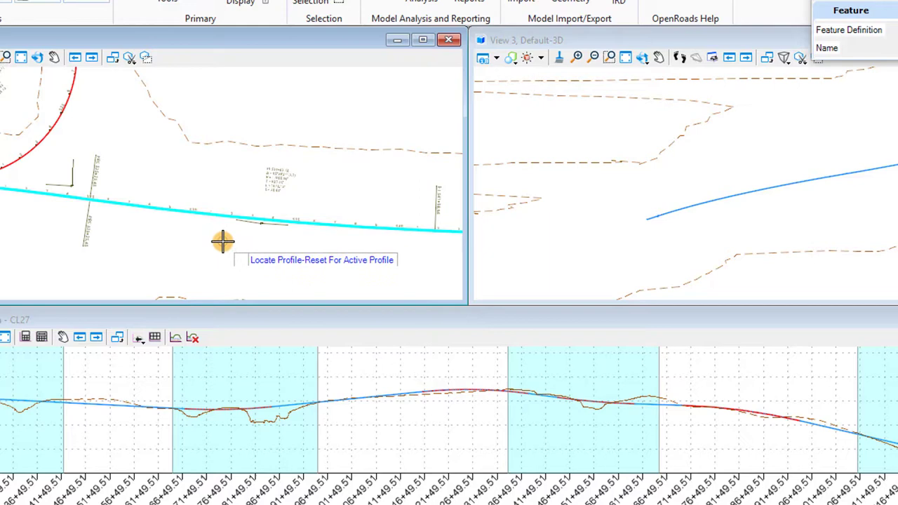
{"action": "right_click", "coordinate": [222, 241]}
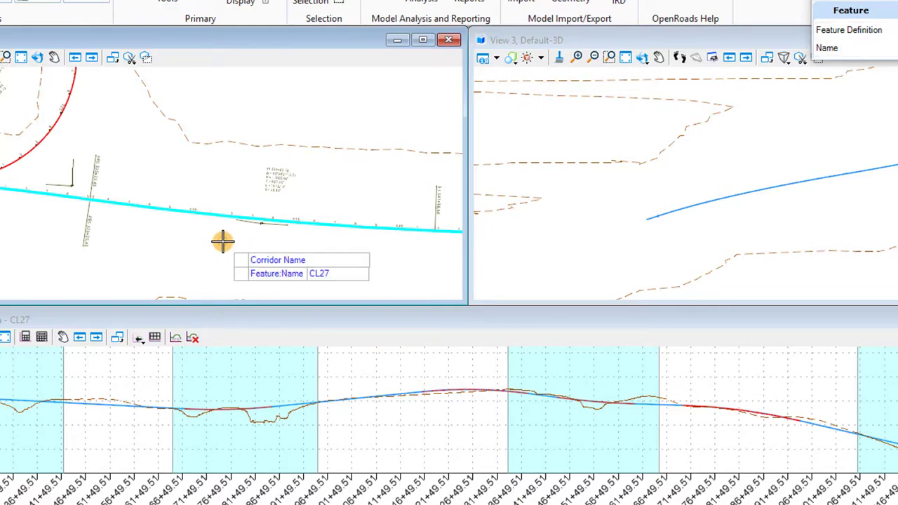
{"action": "left_click", "coordinate": [222, 242]}
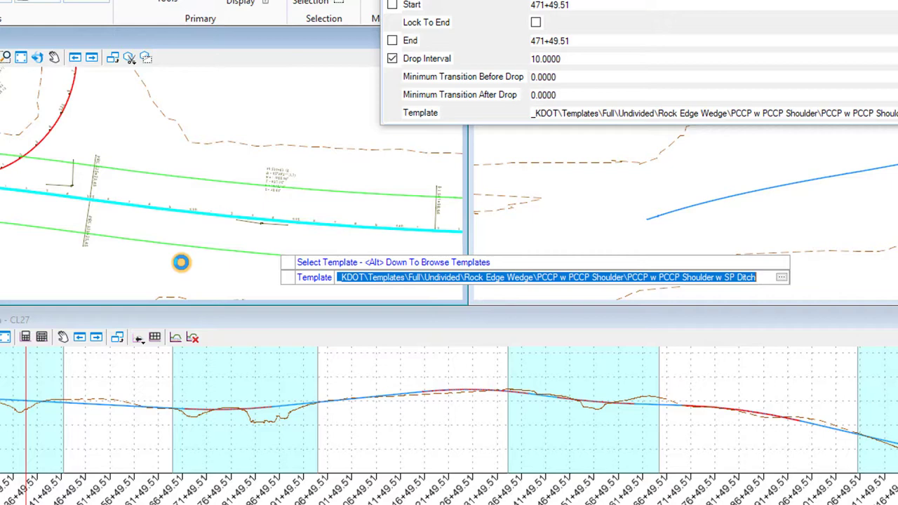
{"action": "left_click", "coordinate": [181, 262]}
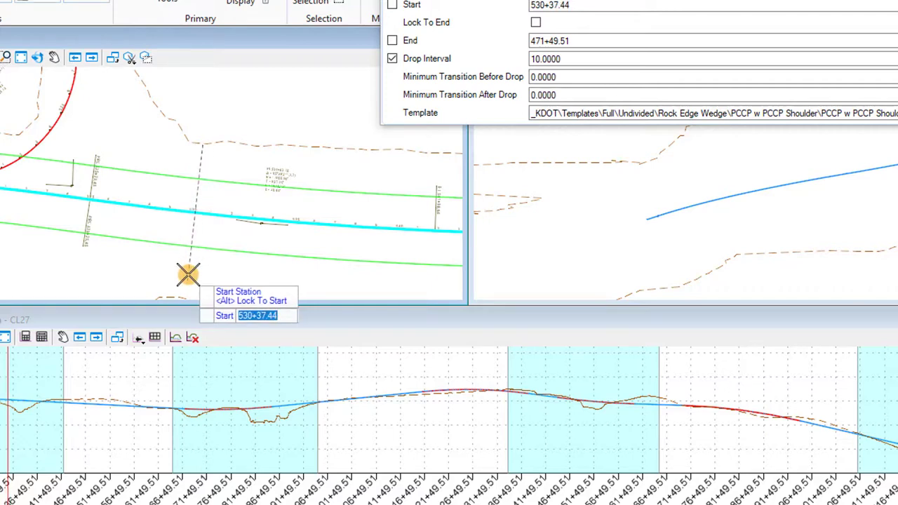
Lock the corridor to the alignment's start and end, with drop interval 20 and zero transitions
{"action": "key", "text": "alt"}
{"action": "left_click", "coordinate": [188, 274]}
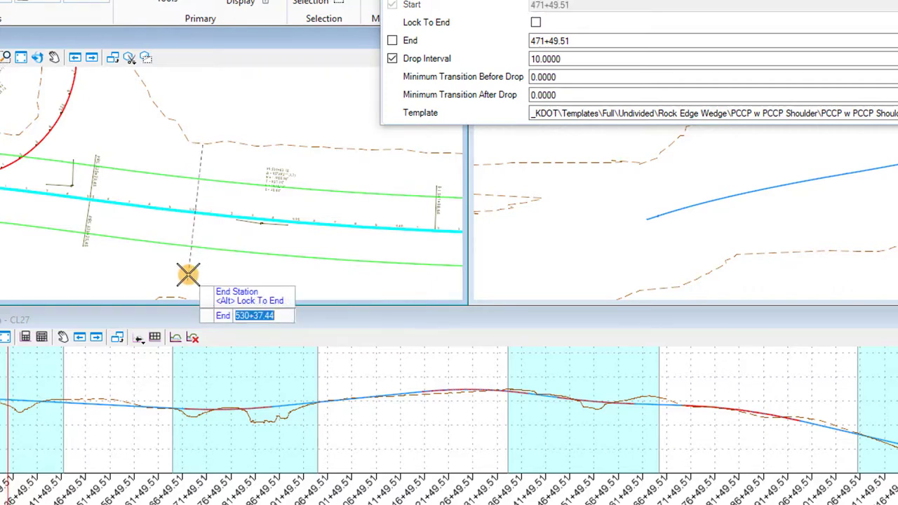
{"action": "key", "text": "alt"}
{"action": "left_click", "coordinate": [188, 274]}
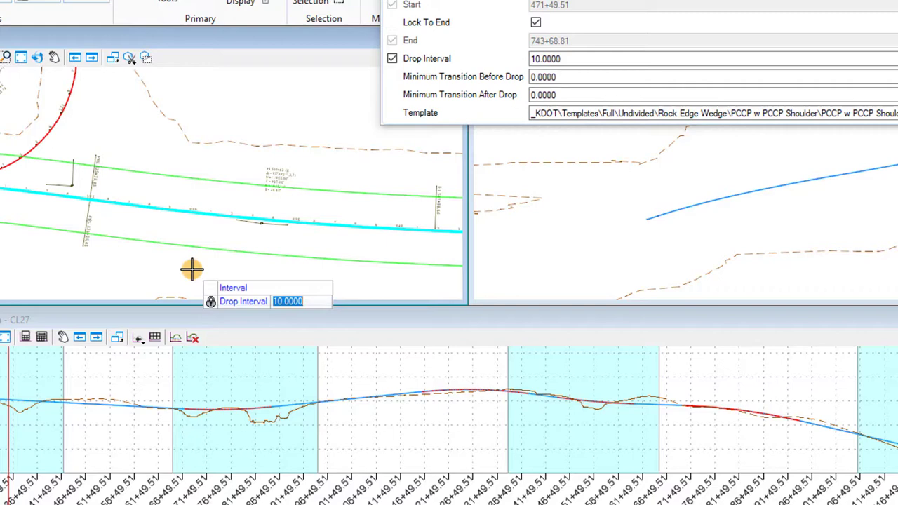
{"action": "type", "text": "20"}
{"action": "key", "text": "Return"}
{"action": "left_click", "coordinate": [191, 268]}
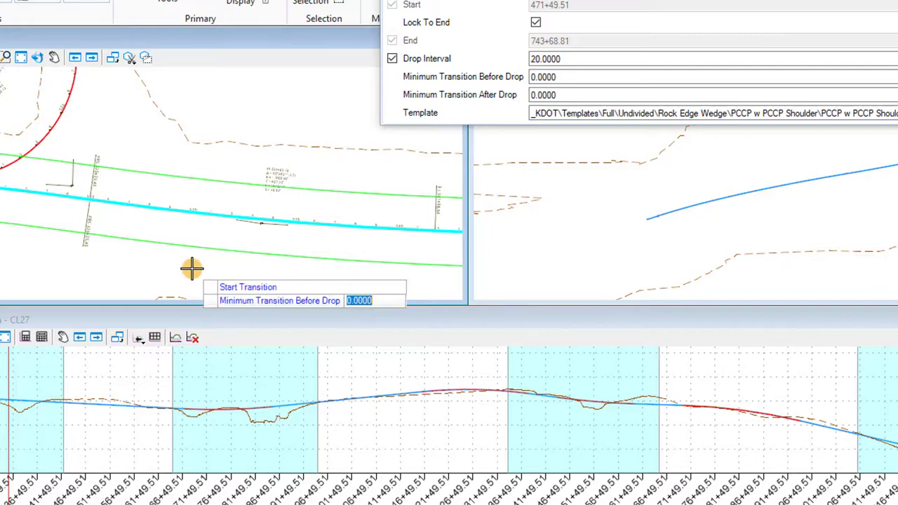
{"action": "left_click", "coordinate": [191, 269]}
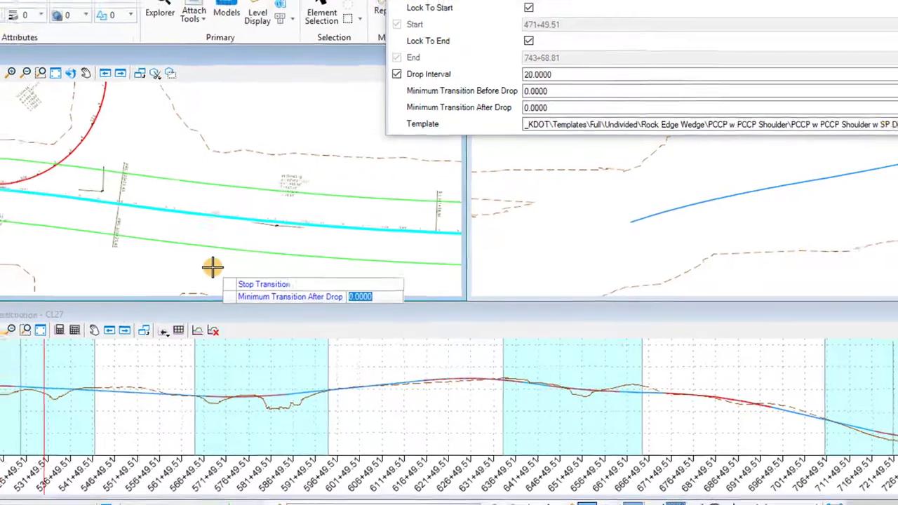
{"action": "left_click", "coordinate": [192, 267]}
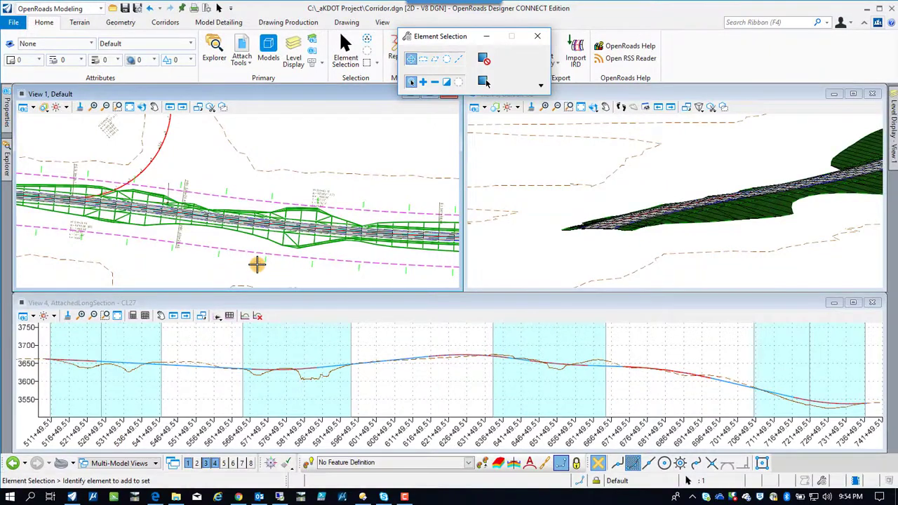
Zoom in and out on the 3D corridor, then save the file settings with Ctrl+F
{"action": "scroll", "coordinate": [587, 234], "scroll_direction": "up", "scroll_amount": 2}
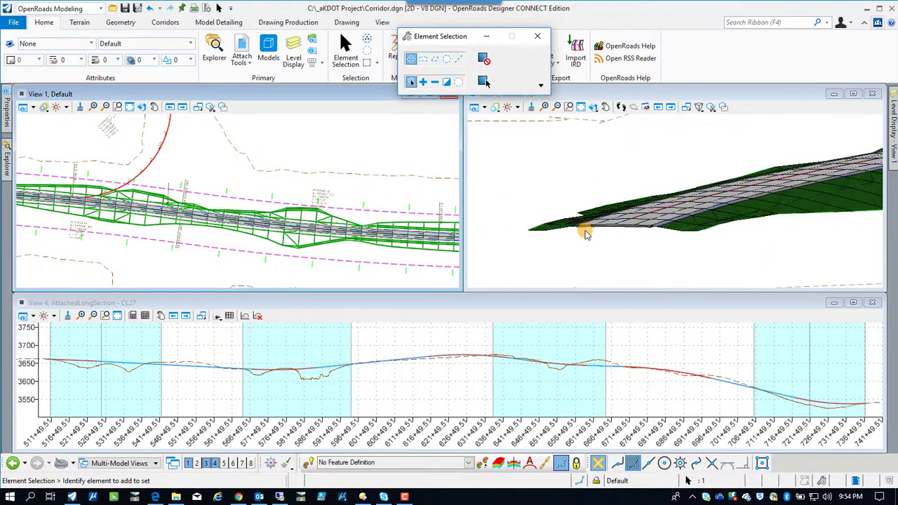
{"action": "scroll", "coordinate": [589, 231], "scroll_direction": "up", "scroll_amount": 3}
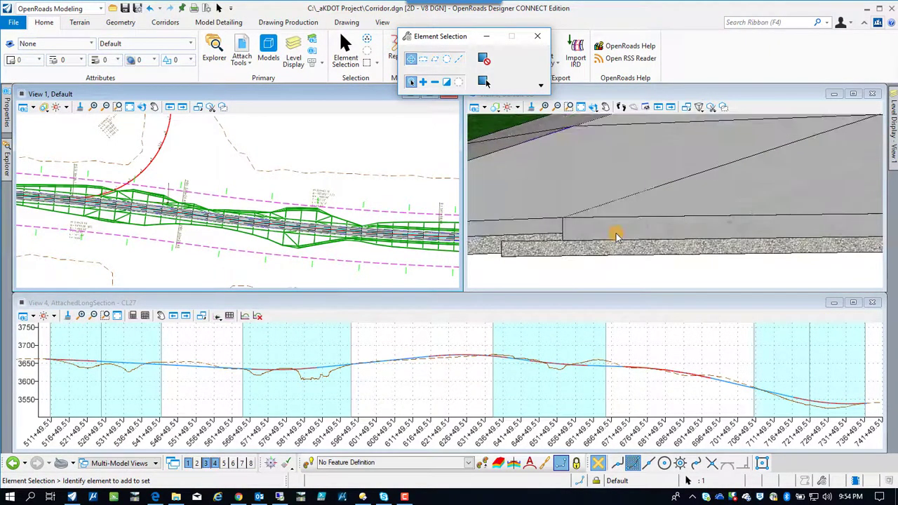
{"action": "scroll", "coordinate": [615, 236], "scroll_direction": "down", "scroll_amount": 3}
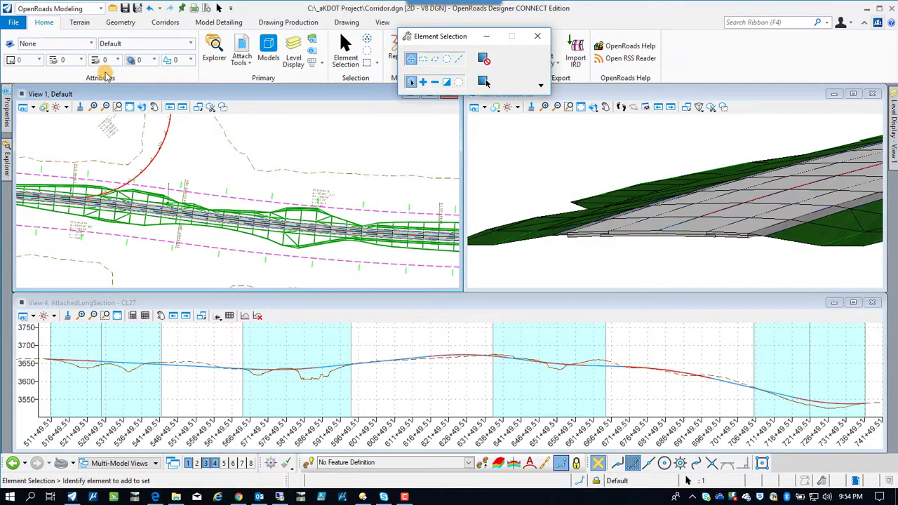
{"action": "key", "text": "ctrl+f"}
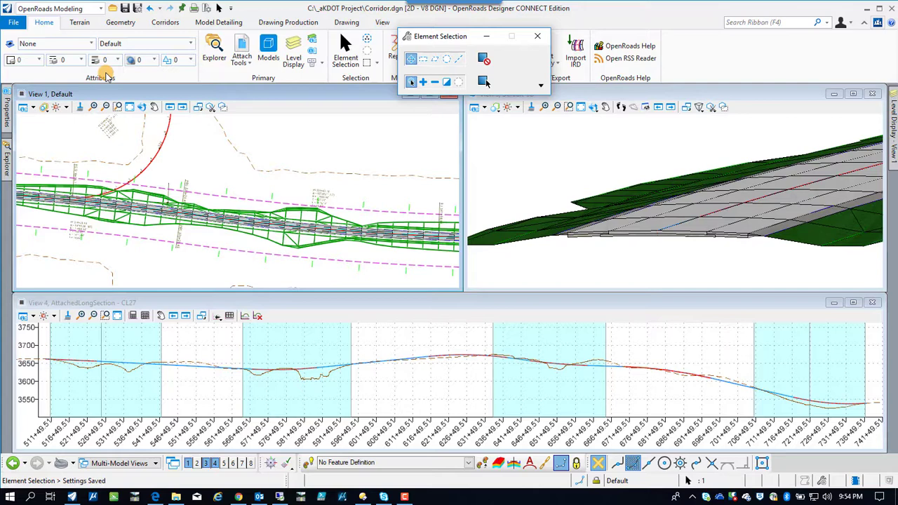